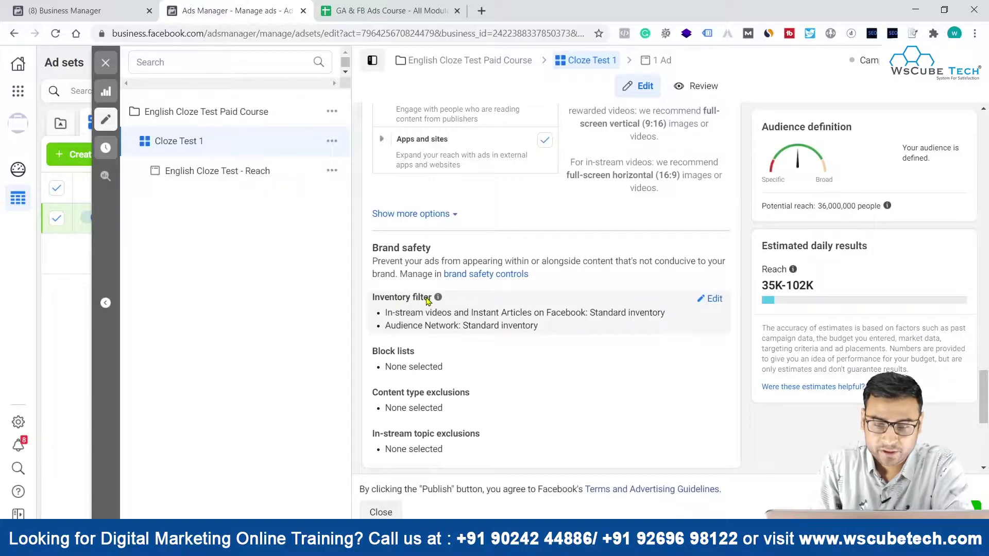
Step: Open the Brand safety inventory filter for editing and examine the inventory options for in-stream videos and Instant Articles on Facebook
click(713, 303)
scroll(624, 383, down, 2)
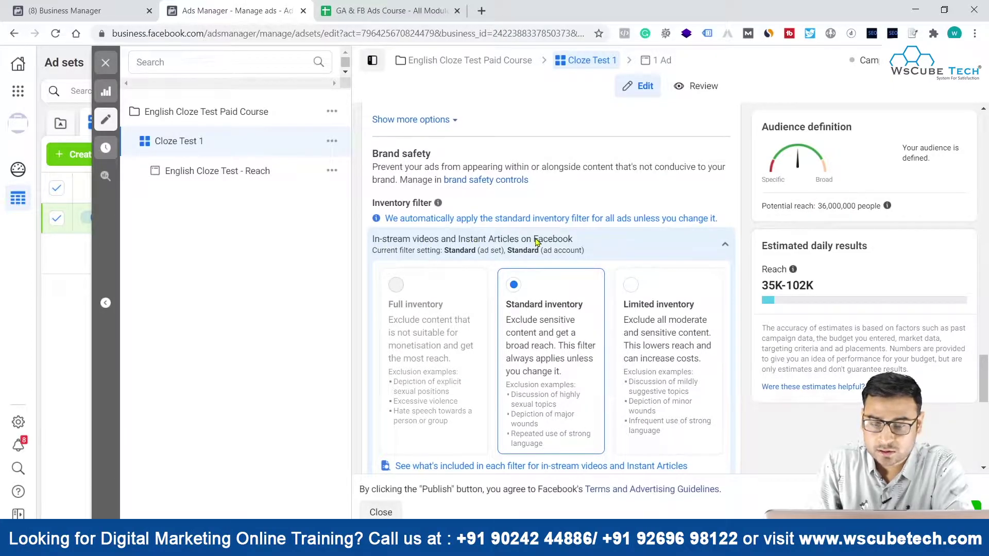
scroll(554, 349, down, 1)
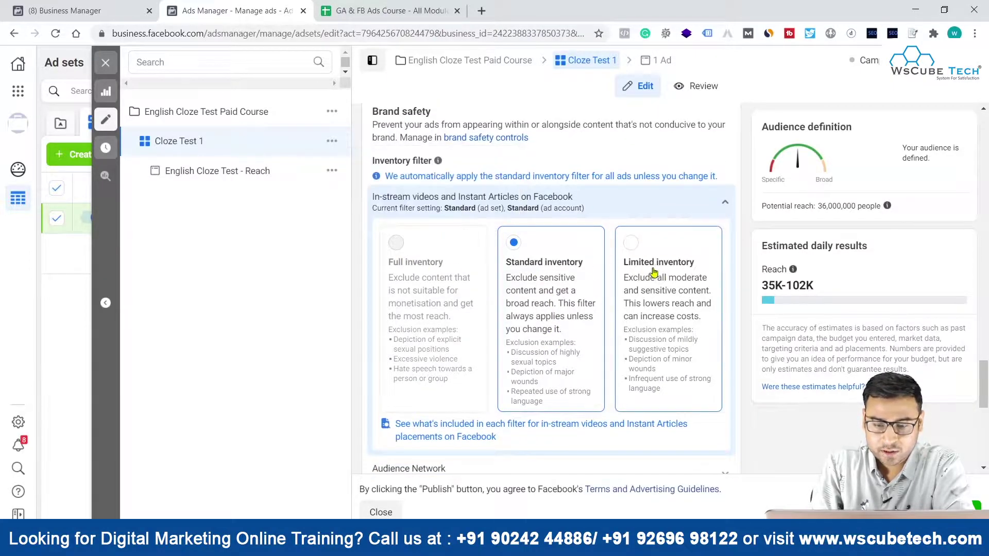
mouse_move(388, 241)
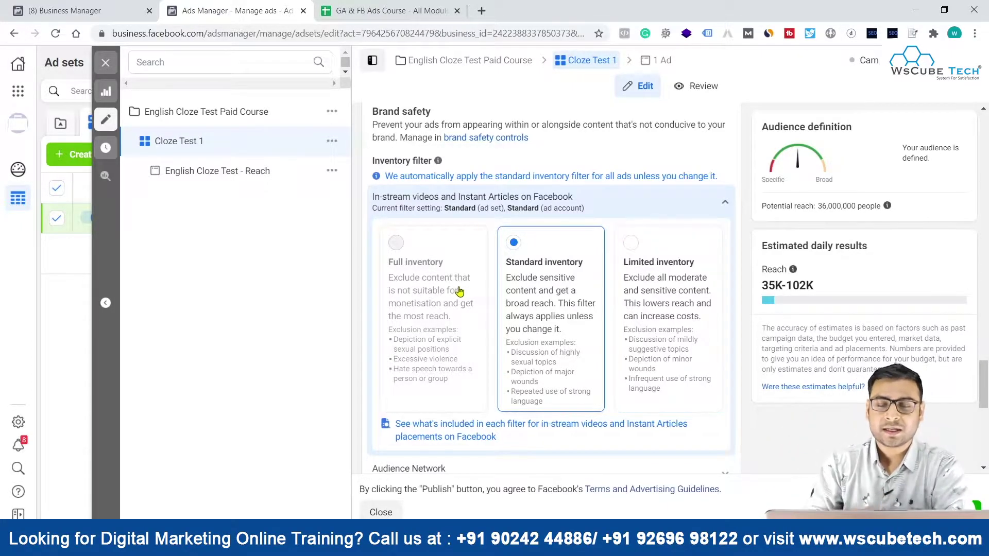
mouse_move(458, 289)
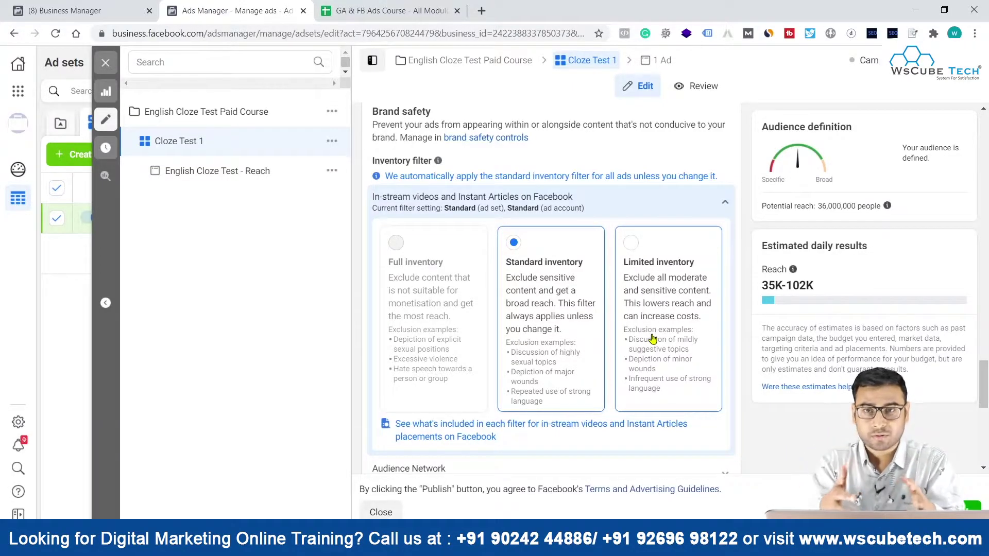
scroll(652, 338, up, 1)
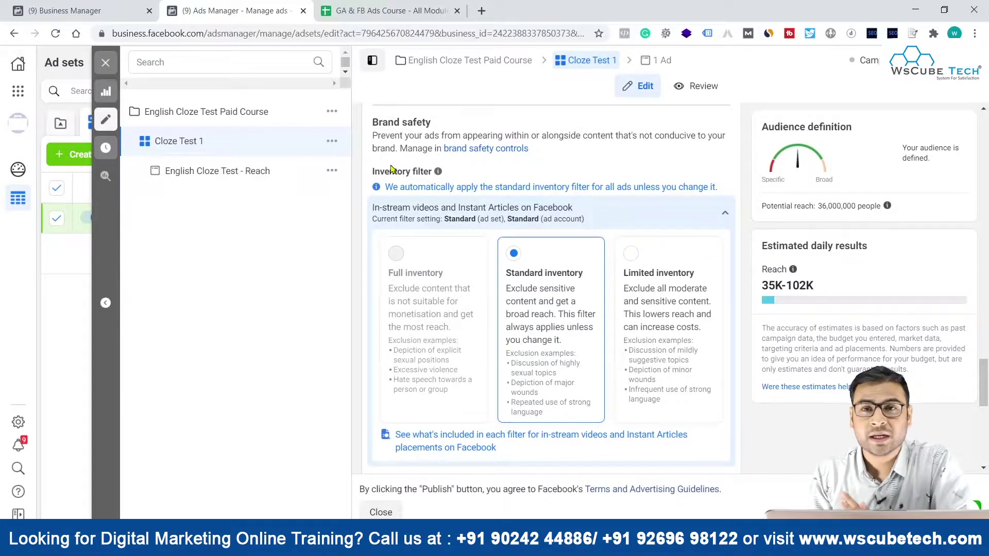
scroll(453, 289, down, 2)
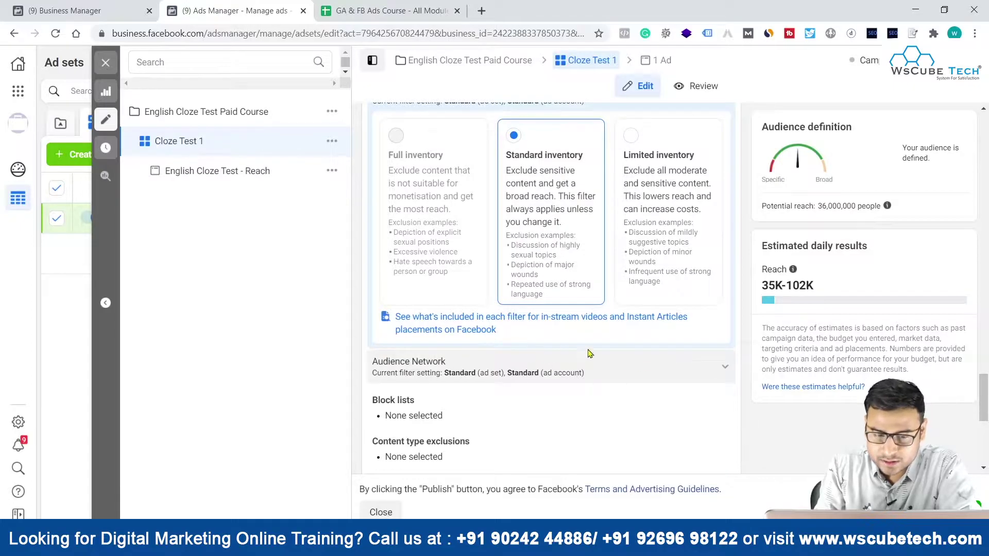
scroll(608, 271, up, 2)
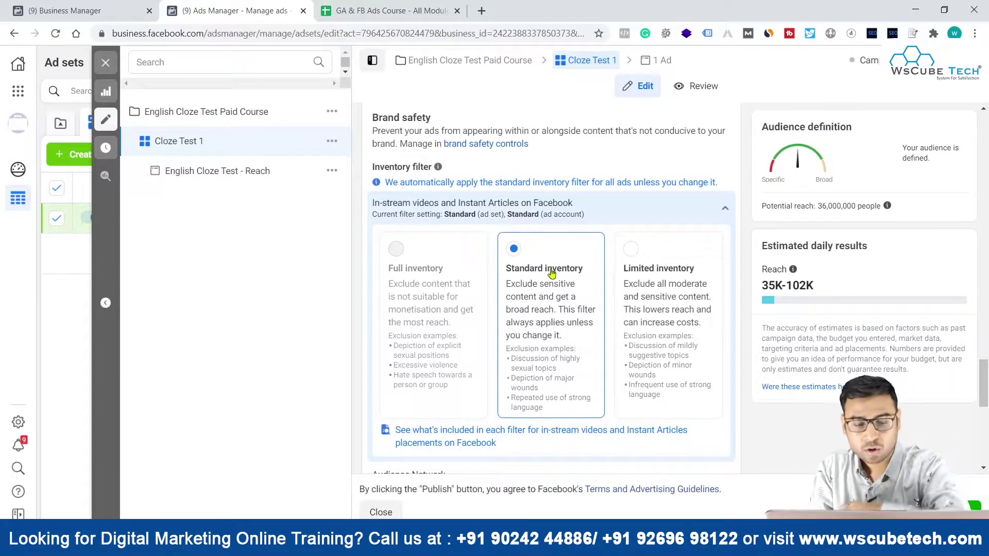
scroll(563, 298, down, 4)
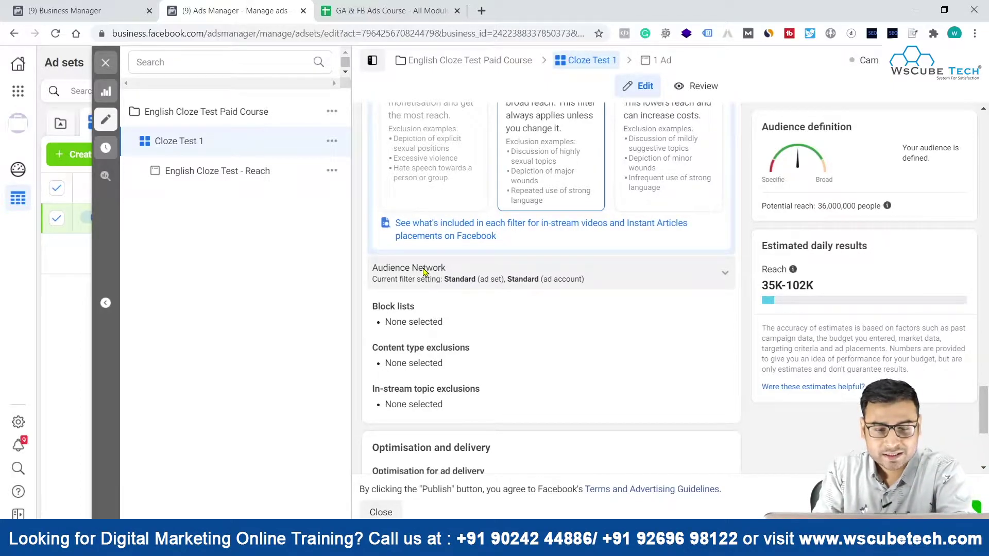
Step: Expand the Audience Network inventory filter, try Limited inventory, and set it back to Standard inventory
click(725, 274)
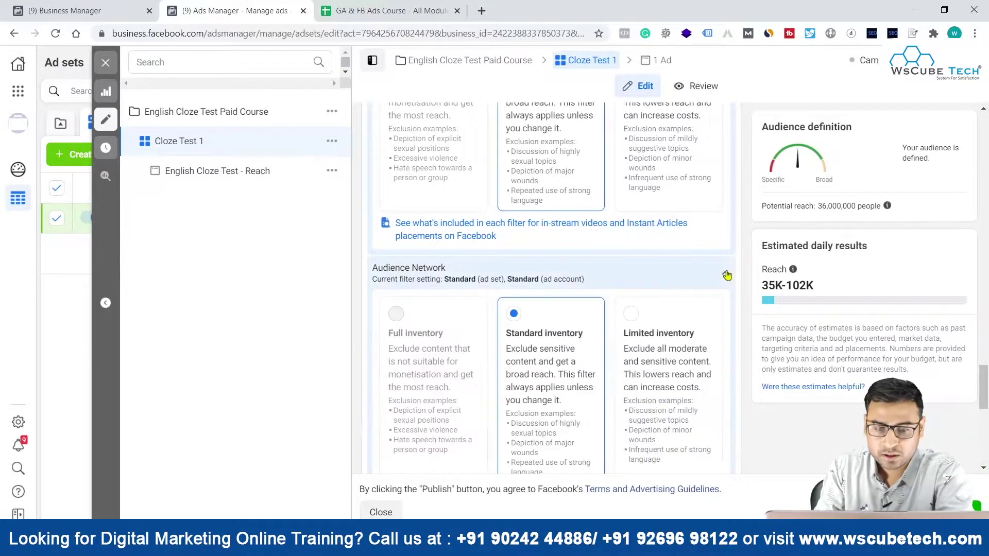
mouse_move(392, 315)
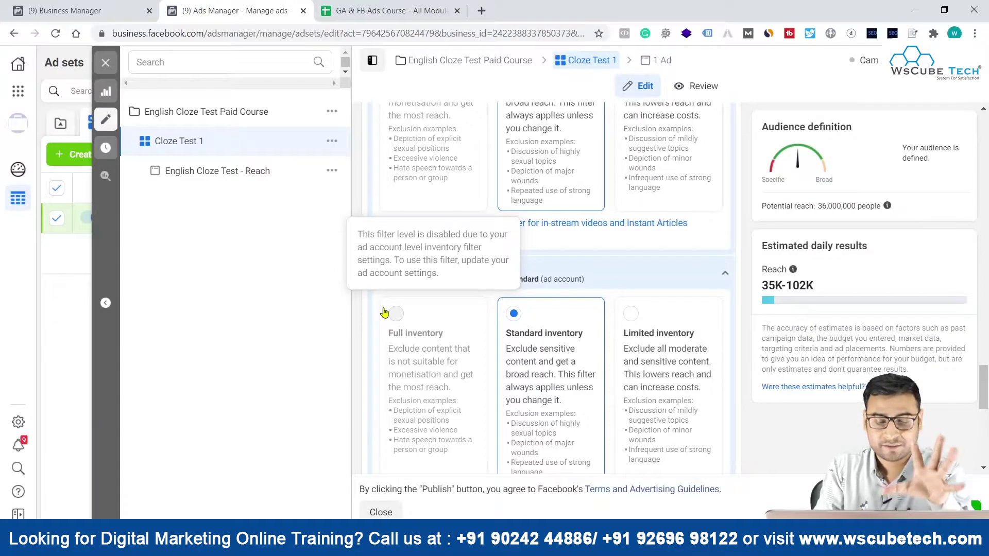
scroll(600, 325, down, 2)
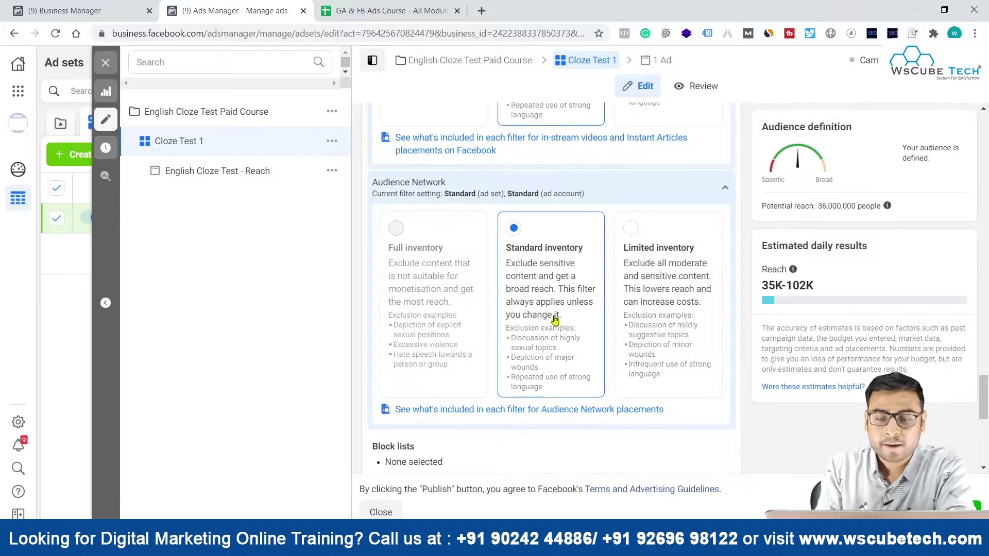
click(654, 272)
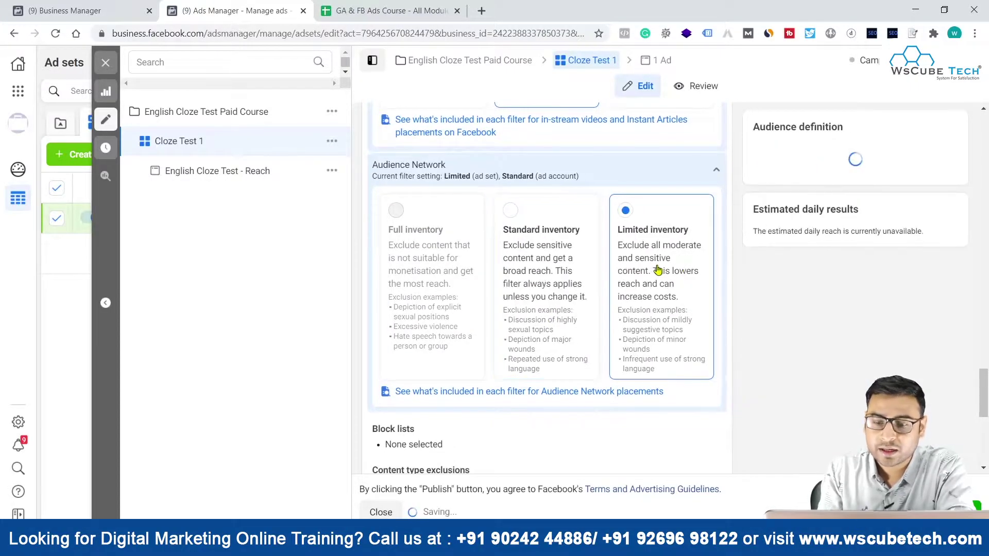
click(518, 237)
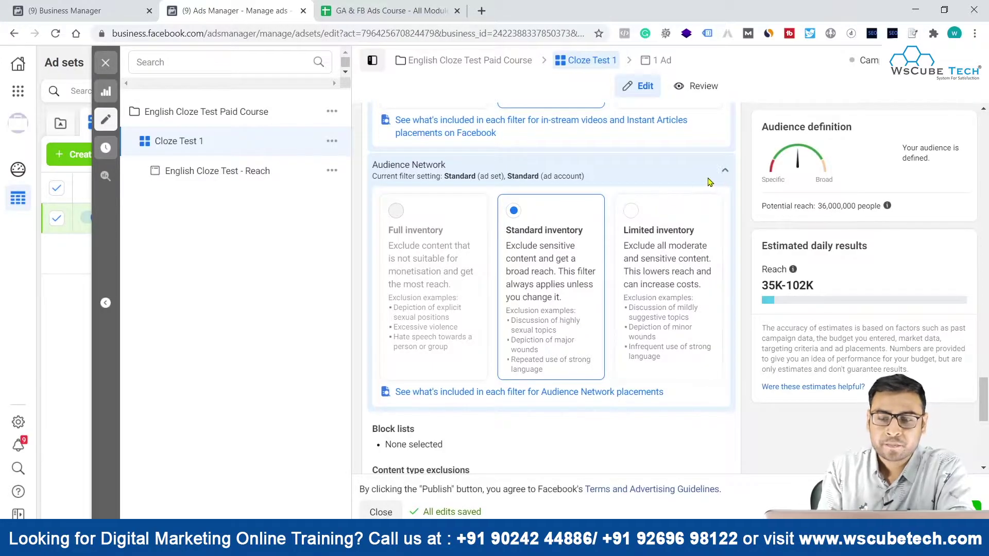
Step: Collapse the inventory filter settings for Audience Network and for in-stream videos and Instant Articles on Facebook
click(723, 171)
scroll(695, 227, up, 3)
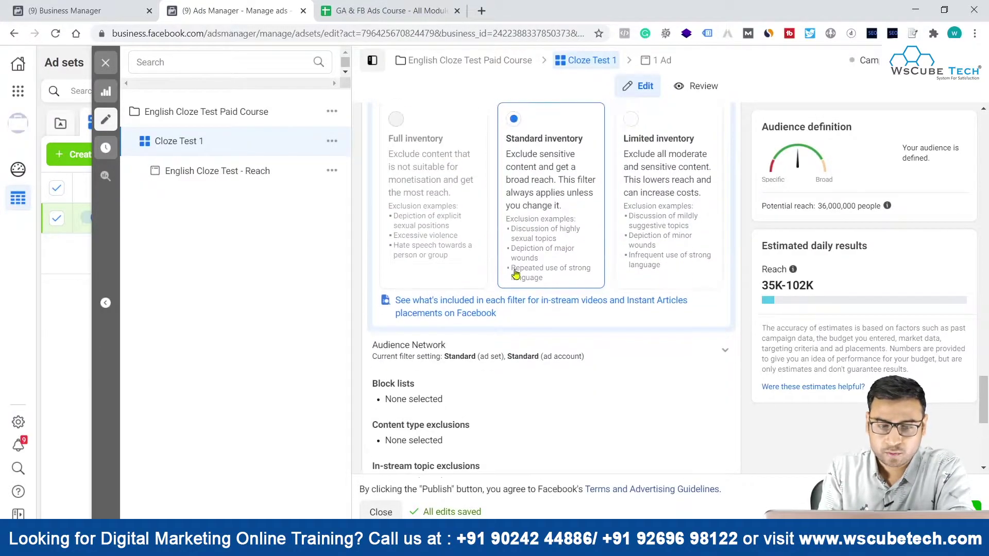
scroll(520, 259, up, 2)
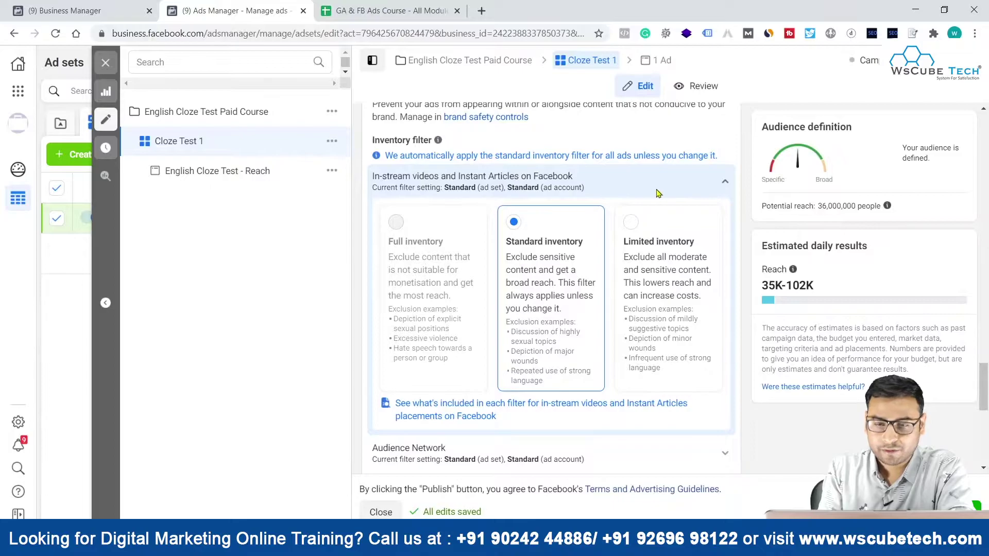
click(721, 186)
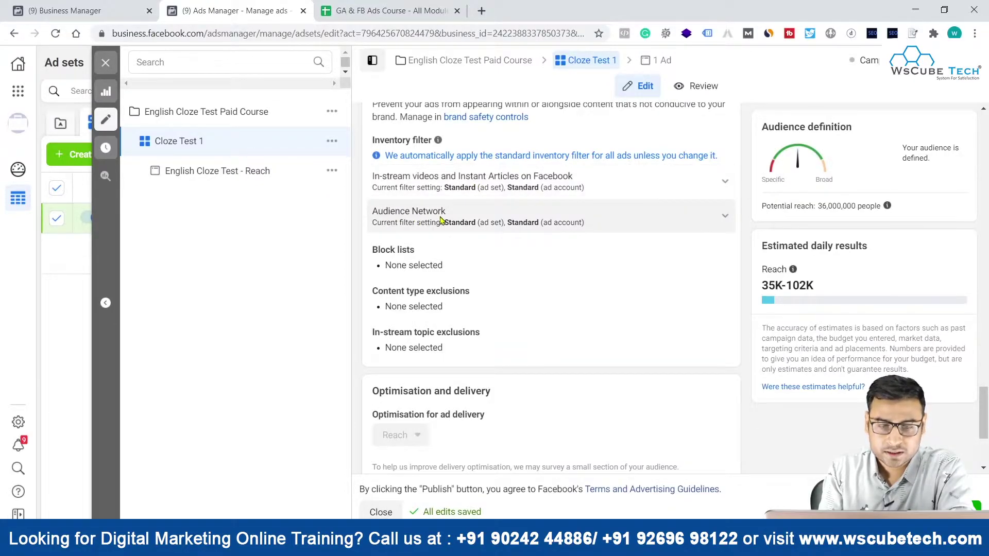
Step: Exclude the Audience Network platform from the manual placements and check its inventory filter under Brand safety
scroll(580, 223, up, 15)
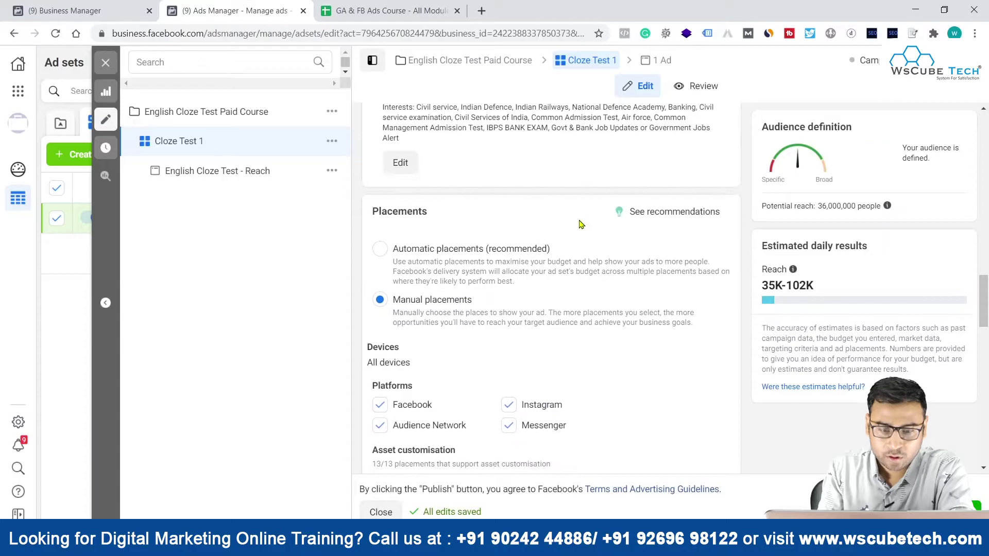
scroll(412, 249, down, 4)
scroll(411, 250, down, 10)
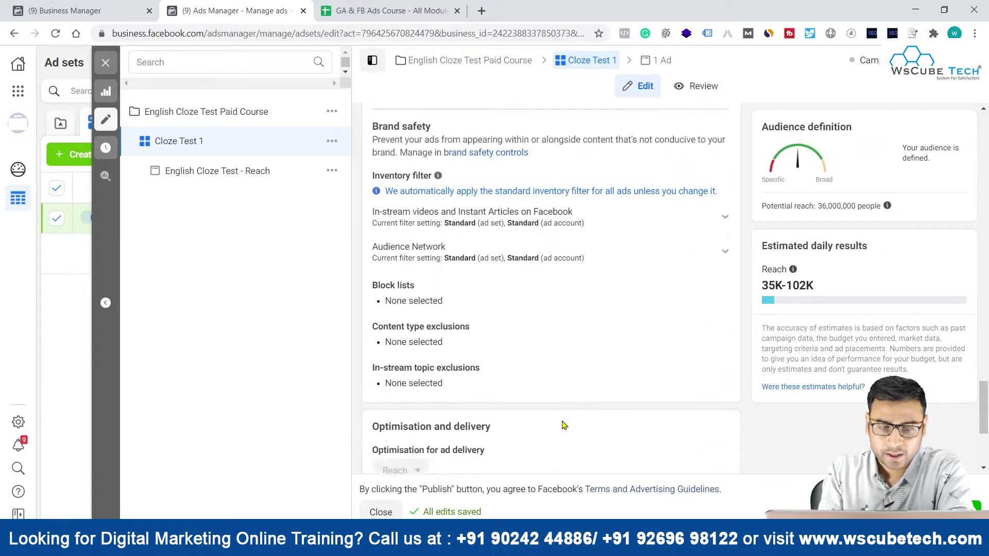
scroll(432, 237, up, 12)
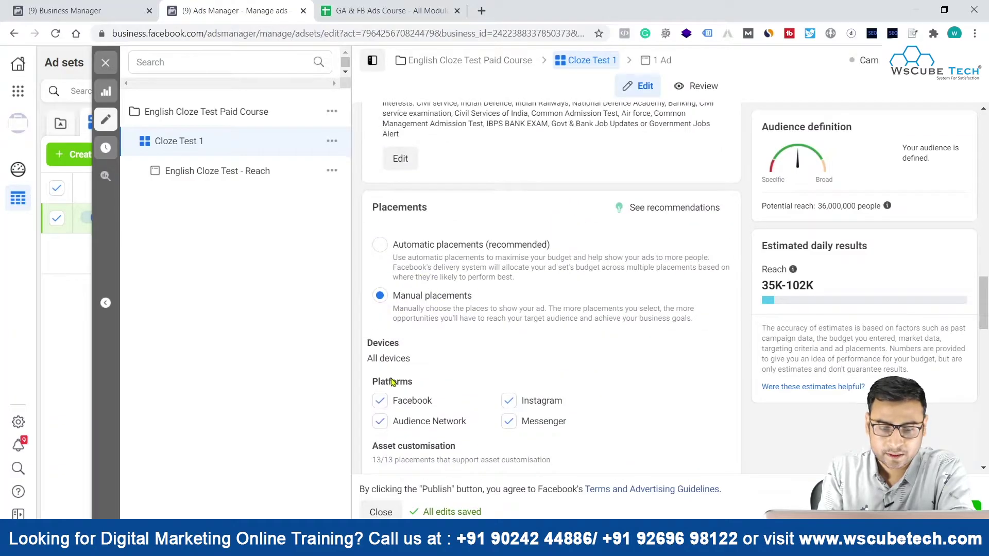
click(381, 423)
scroll(515, 375, down, 4)
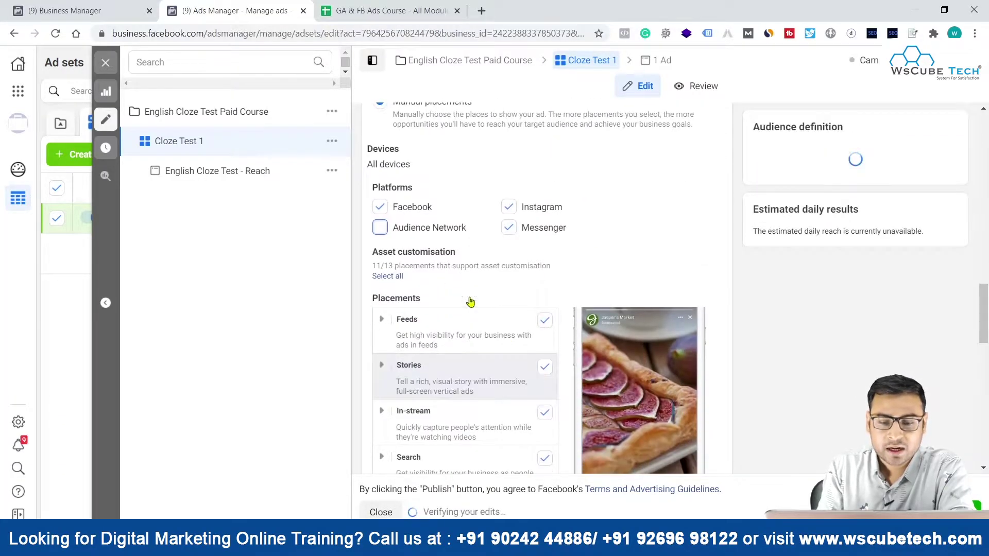
scroll(491, 337, down, 8)
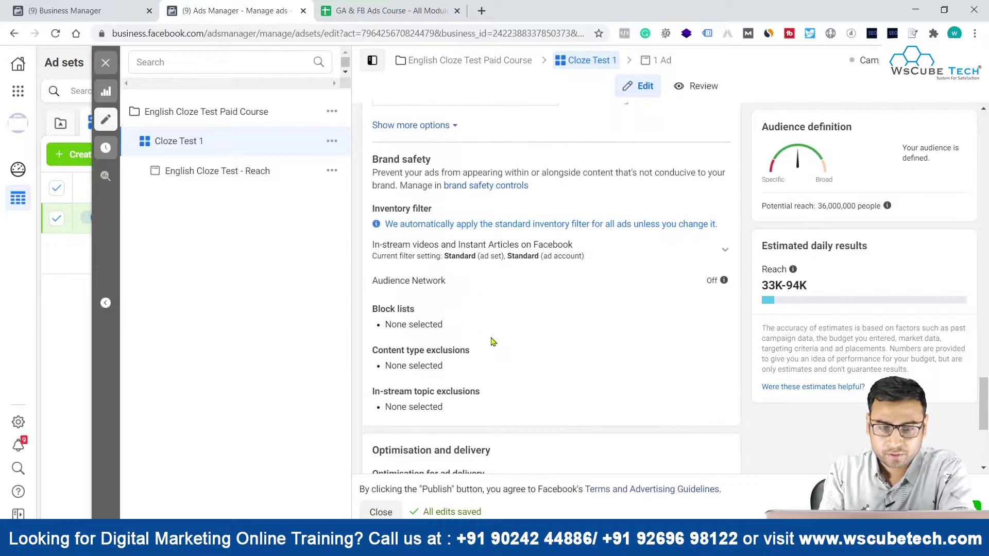
mouse_move(710, 277)
Step: Include the Audience Network platform in the manual placements again and return to the Brand safety settings
scroll(483, 222, up, 10)
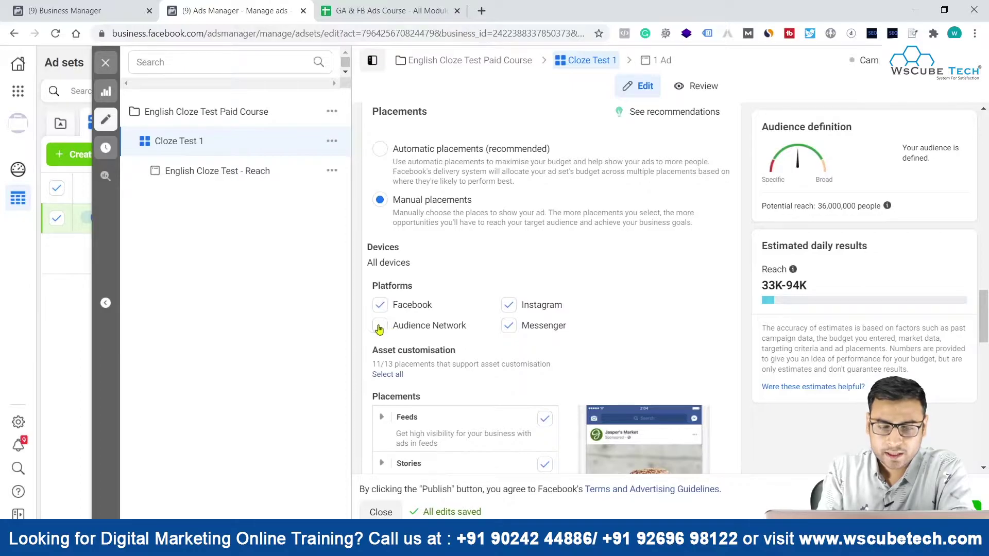
click(379, 325)
scroll(513, 405, down, 15)
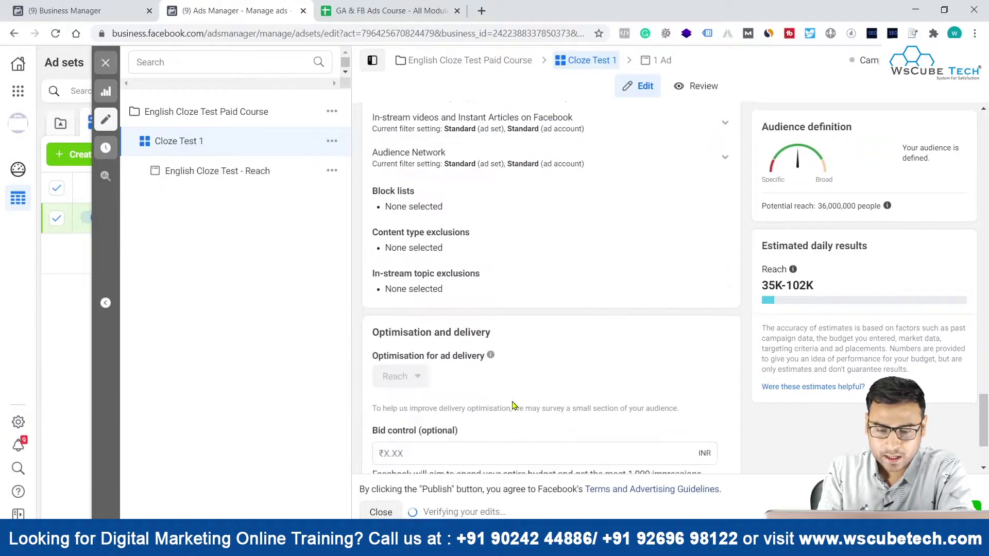
Step: Open the ad set's block lists for editing and go to the Brand safety page for creating a block list
mouse_move(422, 192)
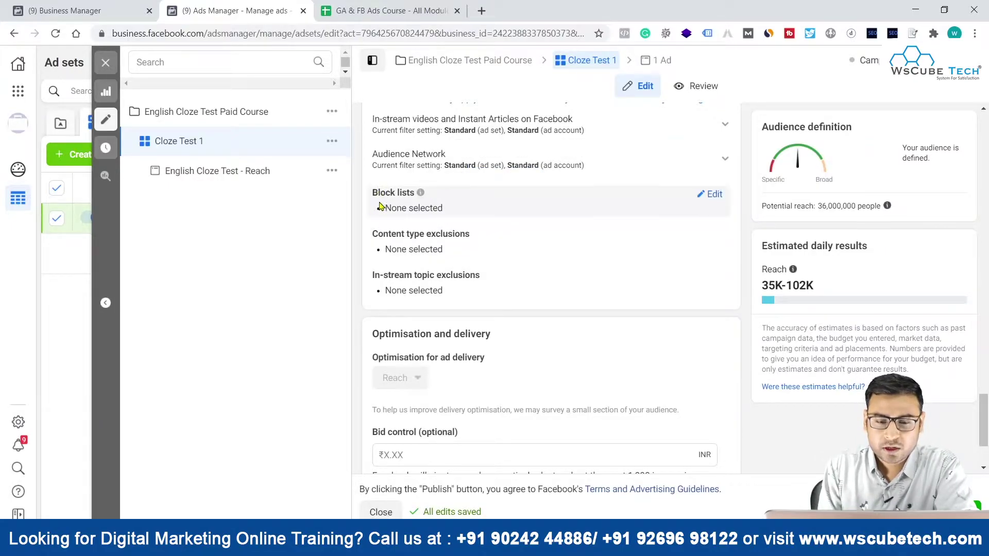
click(709, 194)
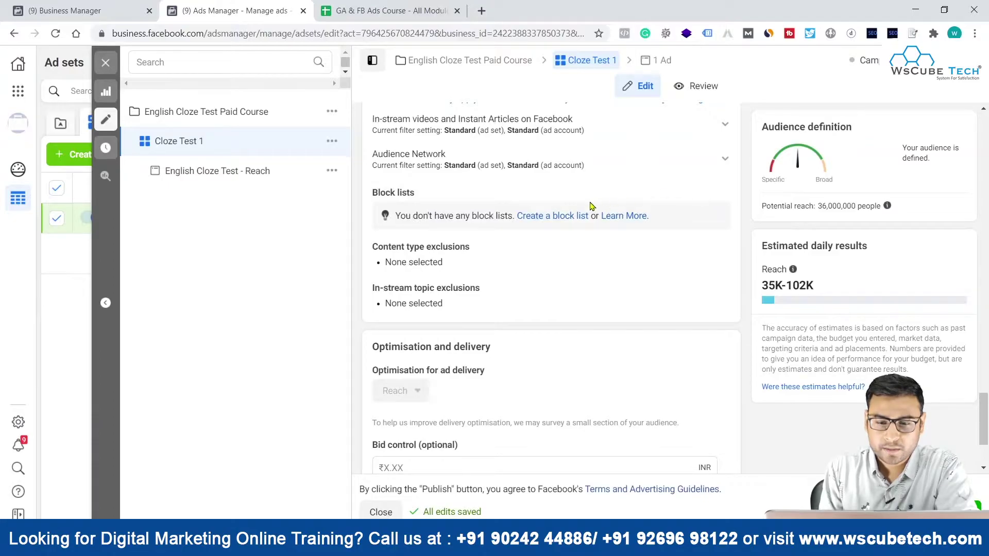
click(533, 216)
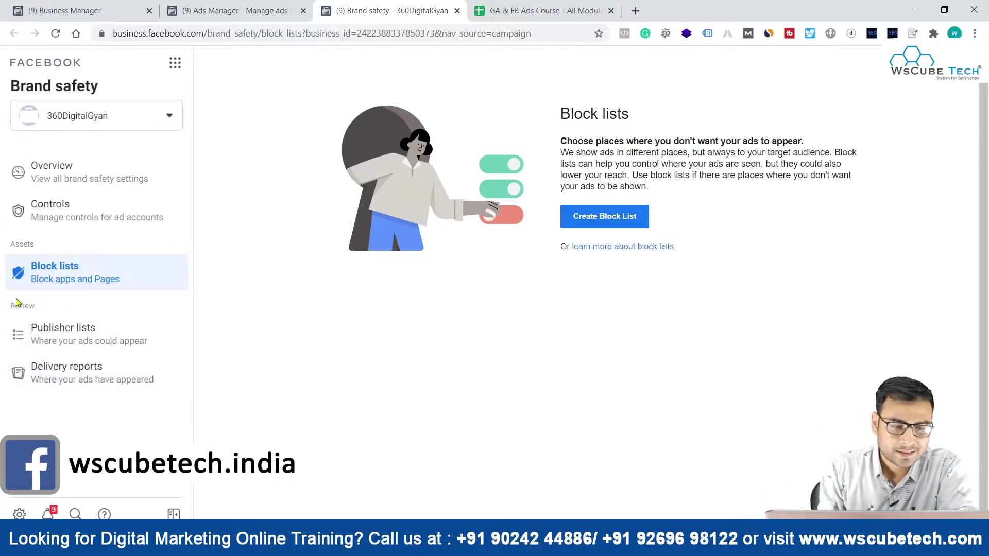
drag(10, 305, 31, 304)
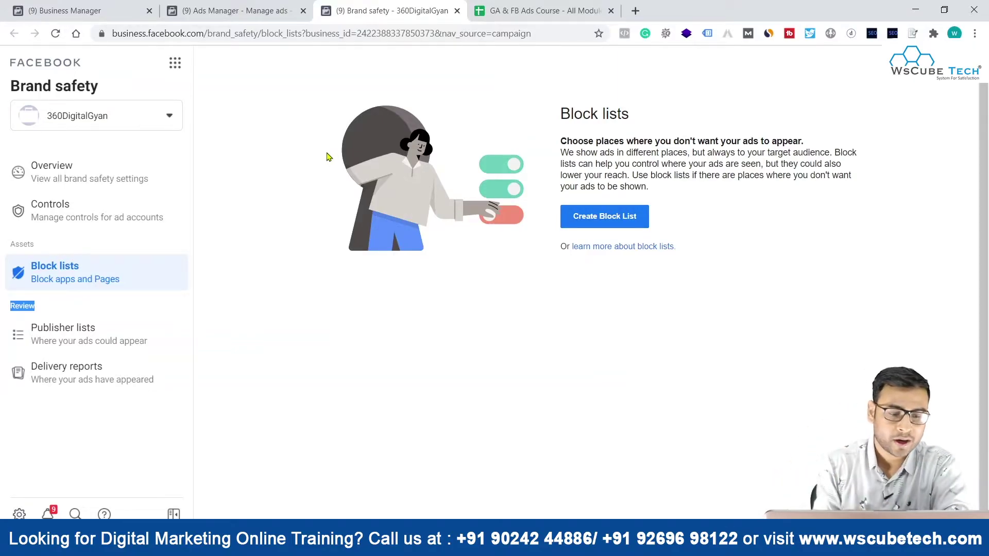
Step: Open the delivery reports in Brand safety and display the report for the Facebook in-stream videos placement
click(62, 381)
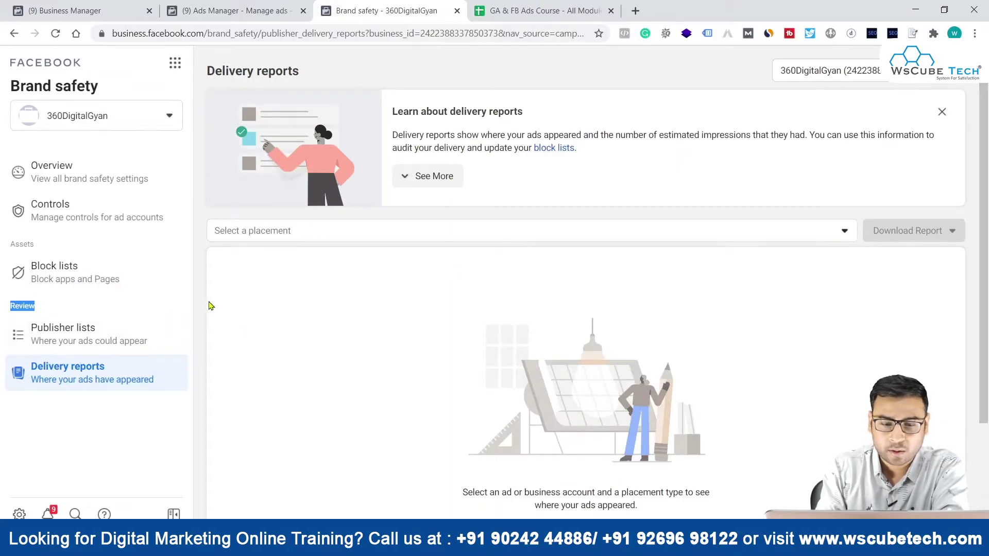
scroll(448, 408, down, 1)
click(293, 177)
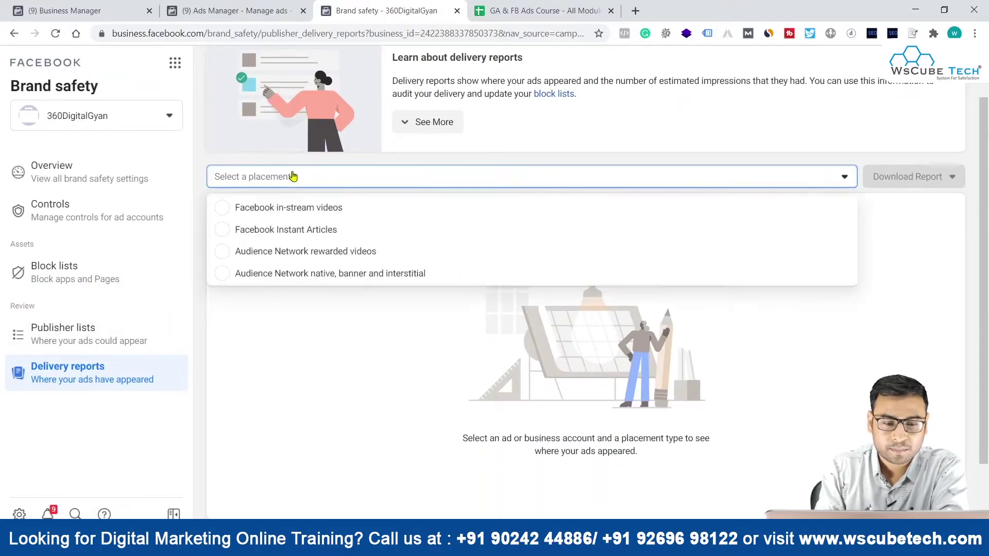
click(283, 207)
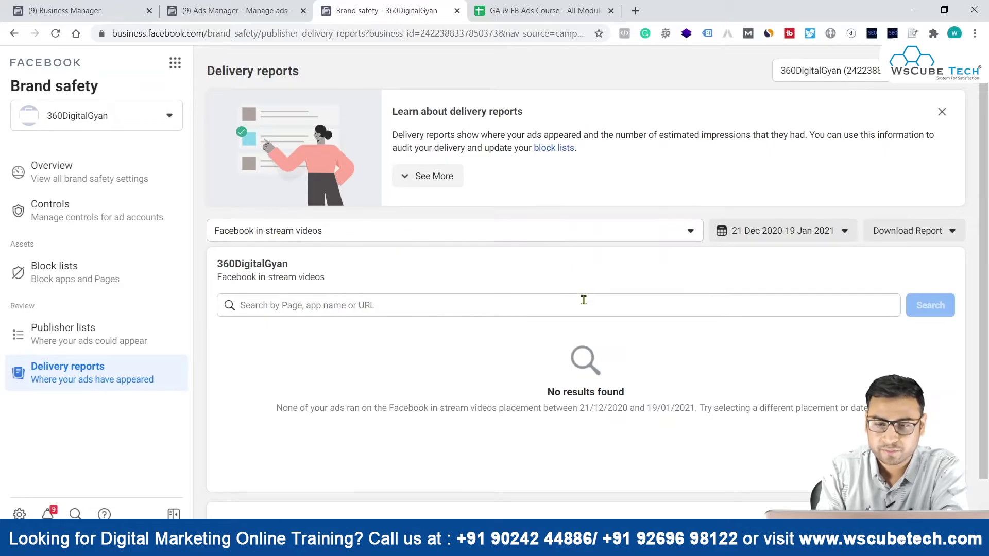
Step: Set the delivery report's date range to All available and check the Facebook in-stream videos results
scroll(626, 384, down, 1)
click(794, 192)
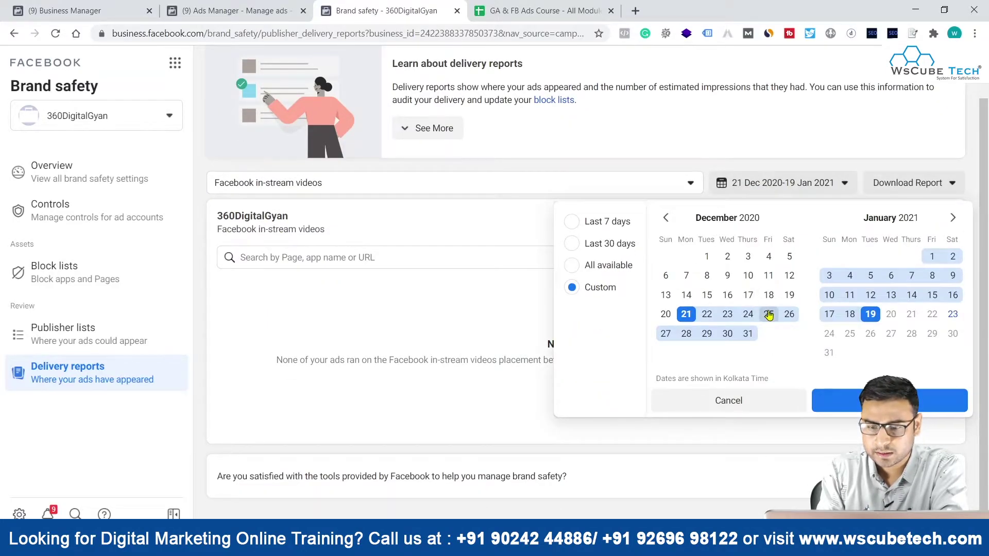
click(638, 272)
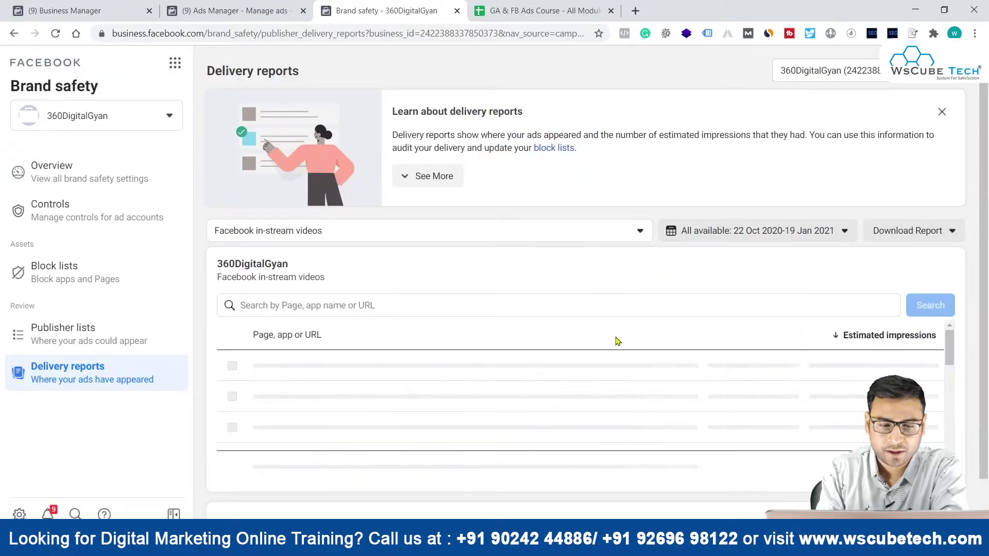
scroll(618, 341, down, 1)
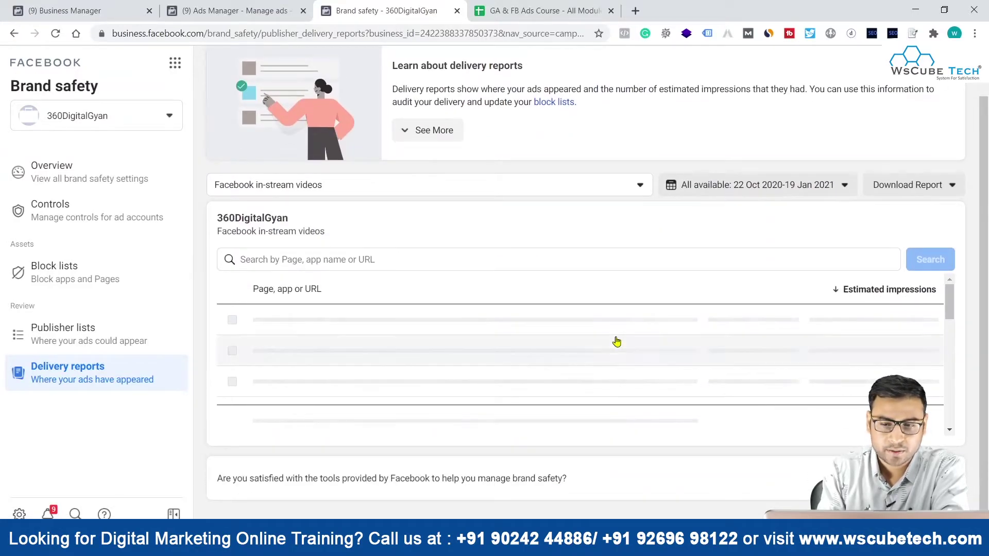
scroll(615, 339, up, 1)
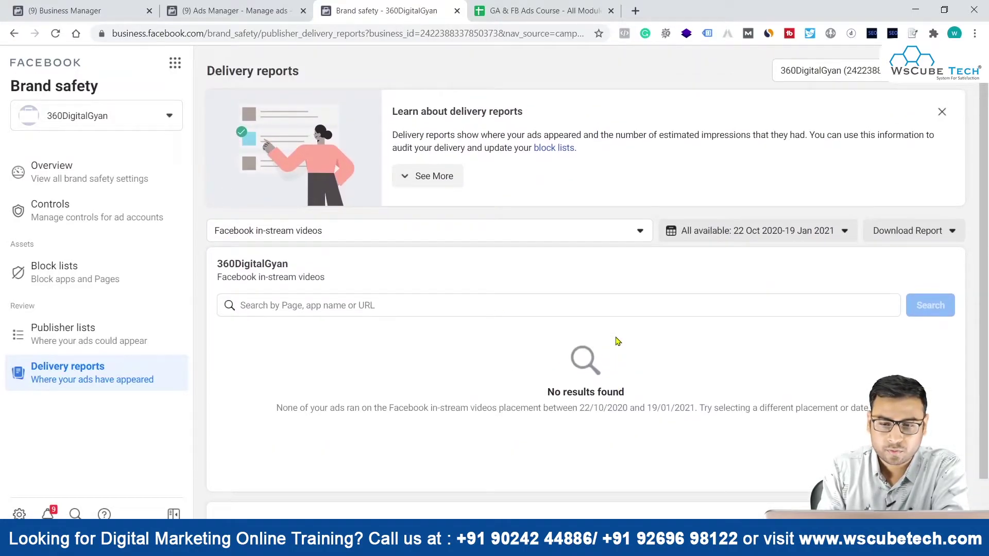
Step: Display the delivery report for the Audience Network native, banner and interstitial placement and check its results
click(385, 240)
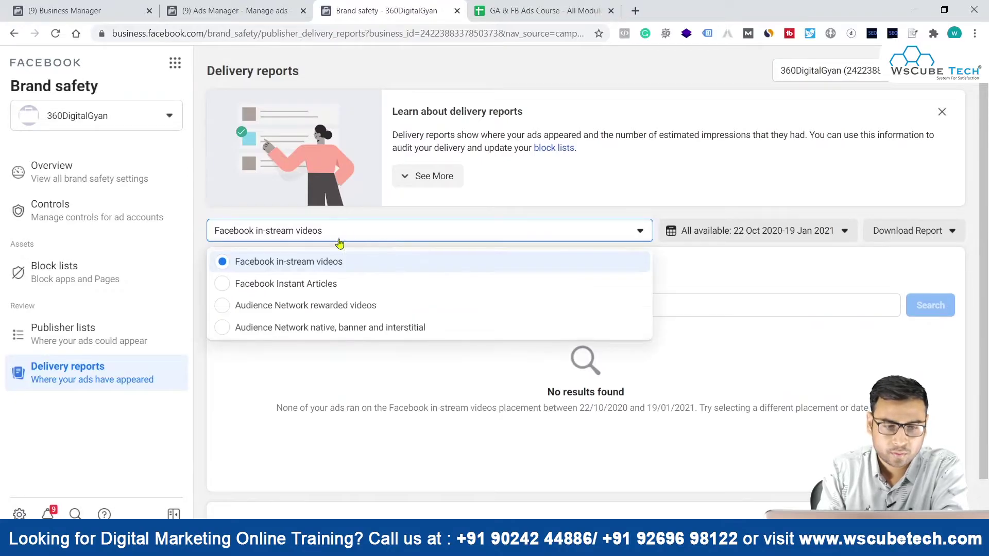
click(293, 324)
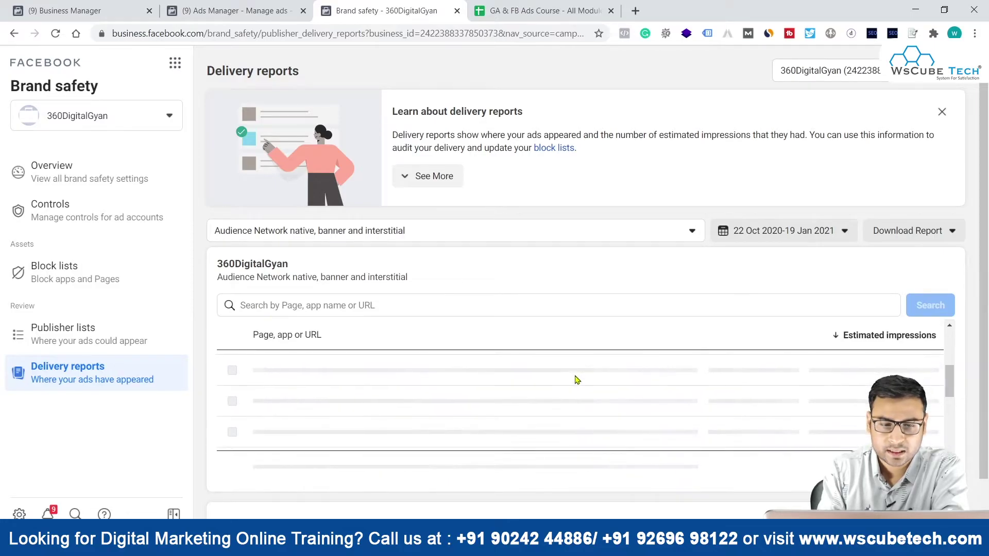
scroll(573, 294, down, 1)
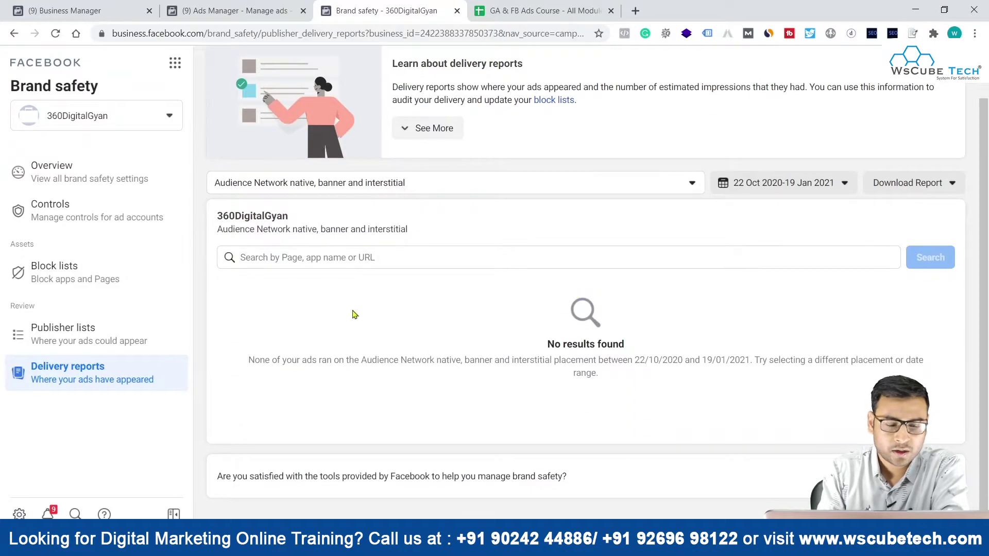
Step: Download the publisher lists from Brand safety and save them as facebook-publisher-list-2021-01-21.zip
click(80, 331)
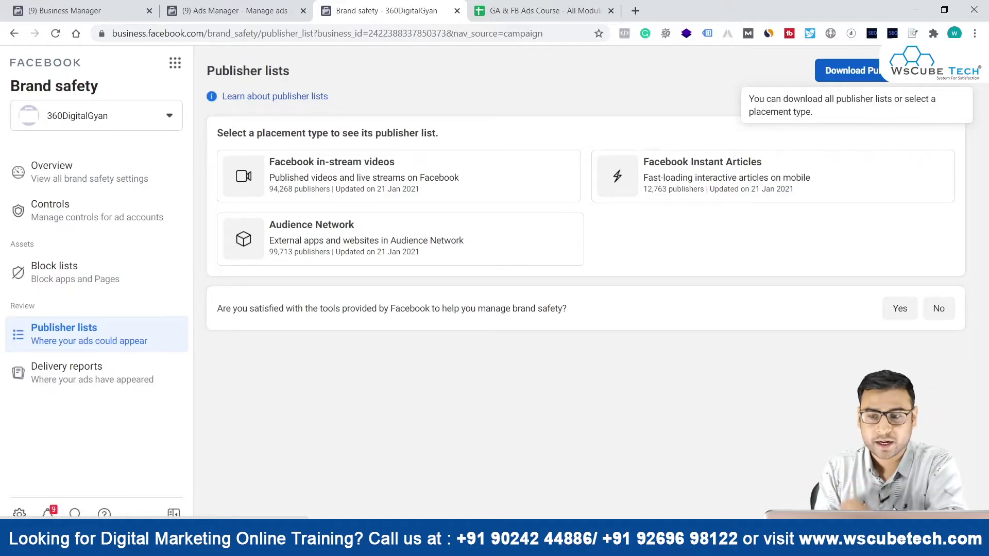
click(829, 75)
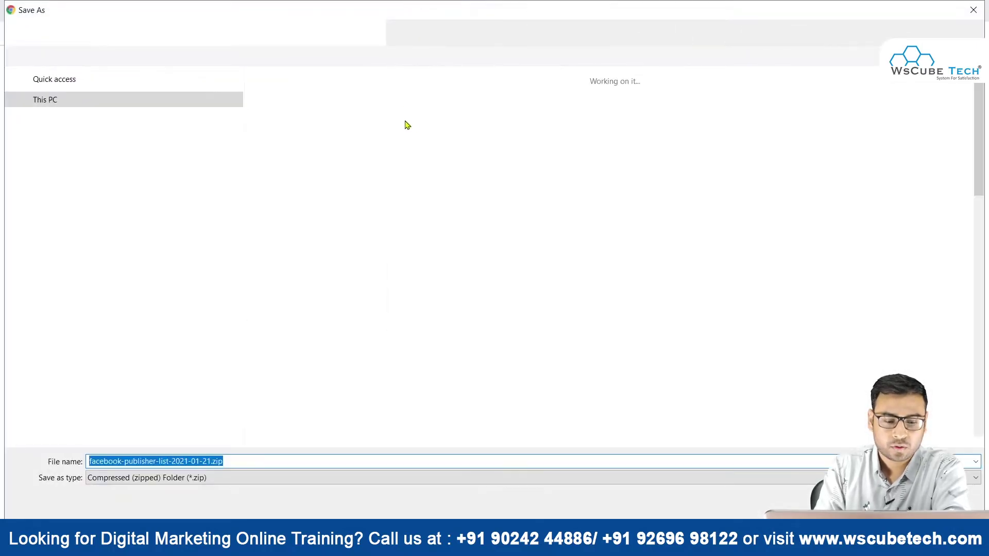
key(Return)
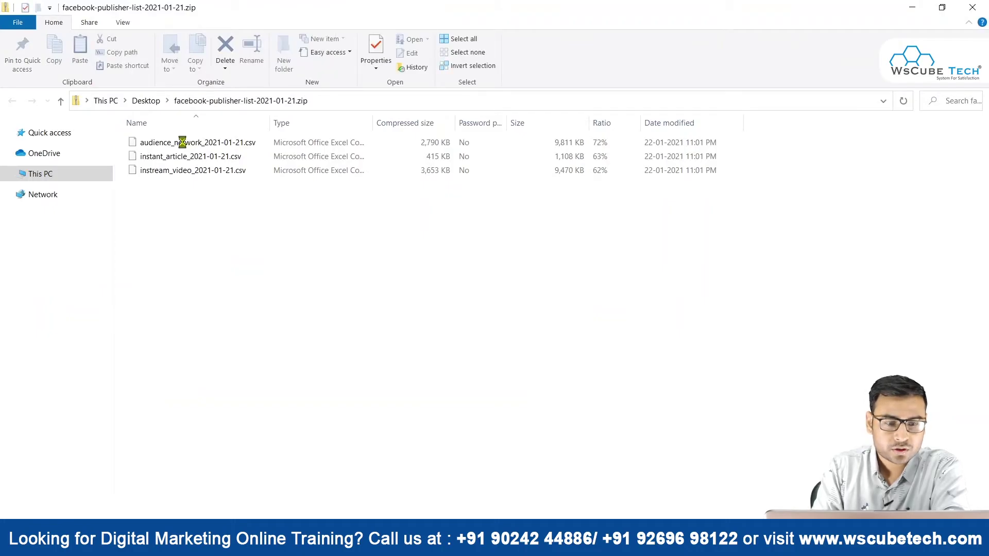
Step: Widen the Name column in the downloaded zip folder and open audience_network_2021-01-21.csv to view the publishers
drag(269, 120, 351, 121)
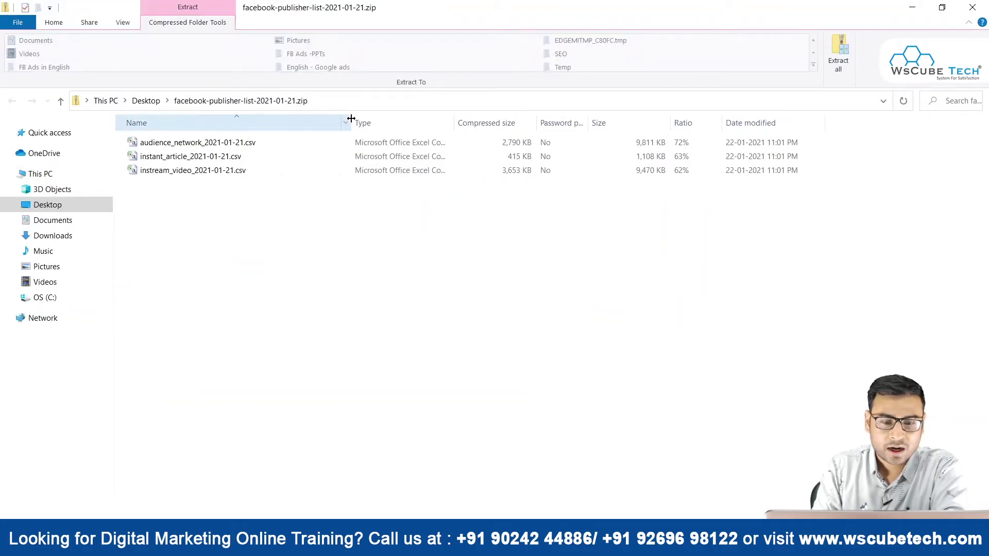
click(180, 148)
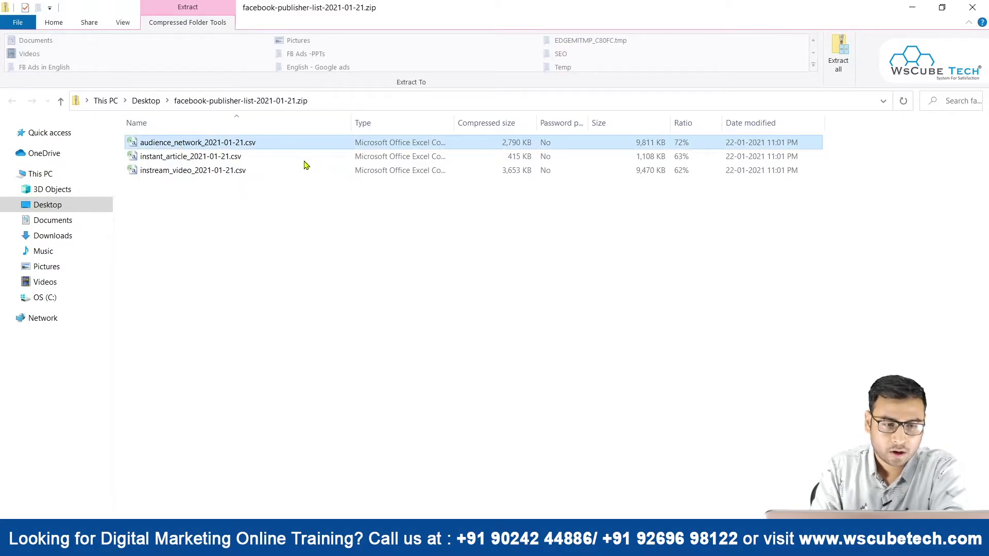
double_click(231, 144)
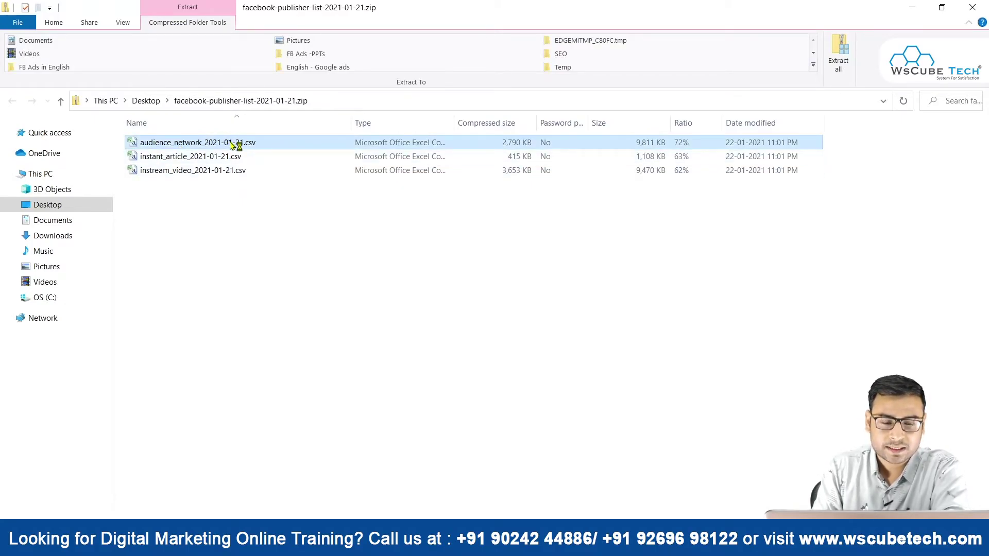
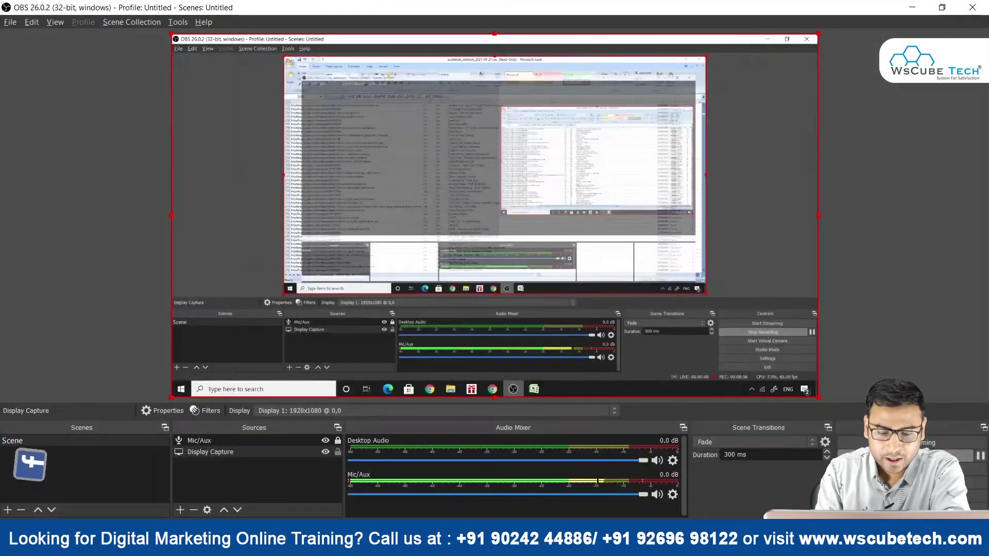
Step: Switch back to Brand safety in Chrome, open the form for creating a block list and review its file instructions
click(467, 516)
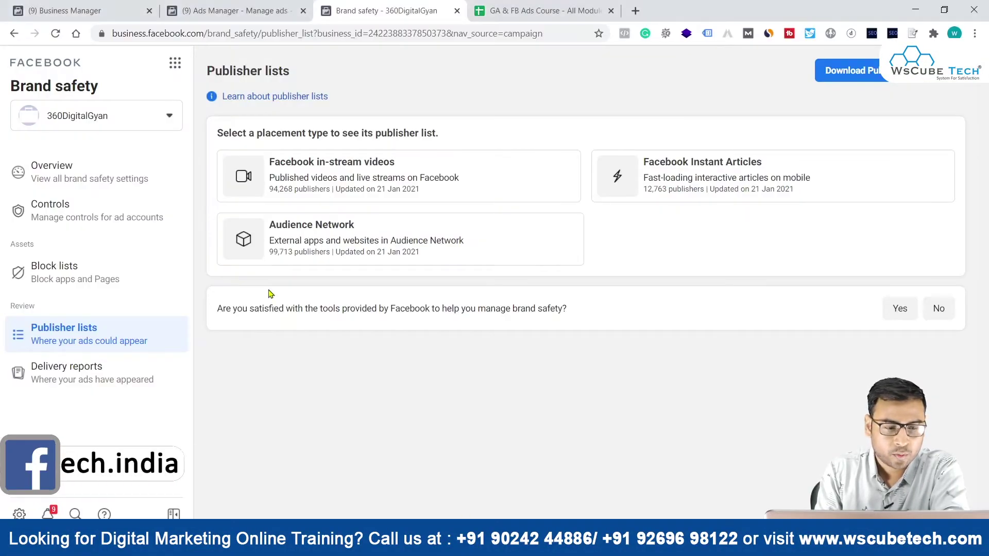
click(77, 267)
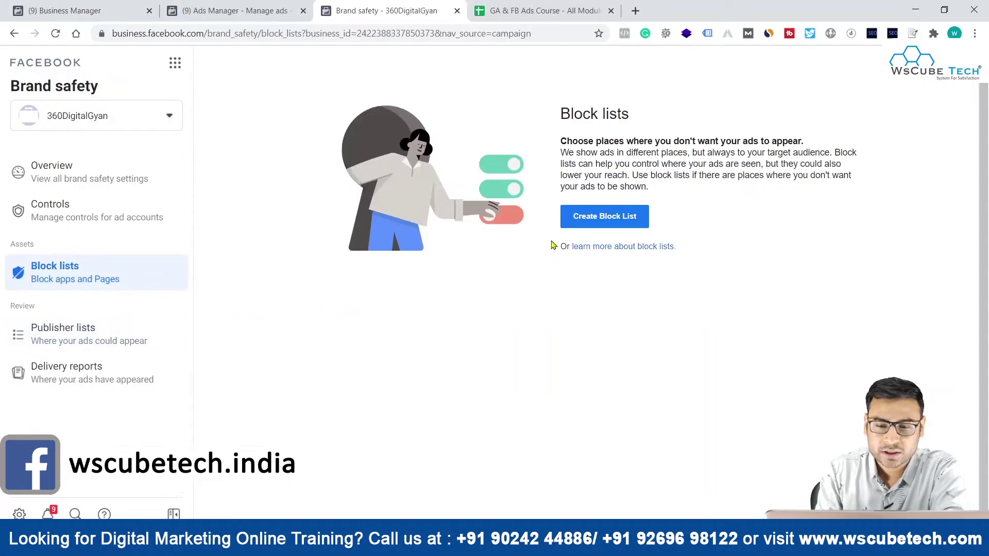
click(604, 216)
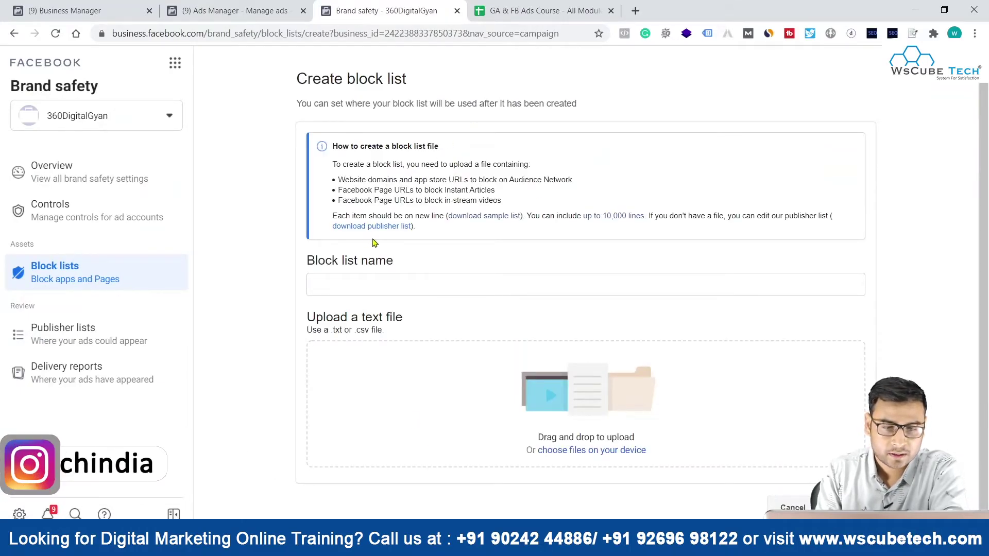
click(360, 227)
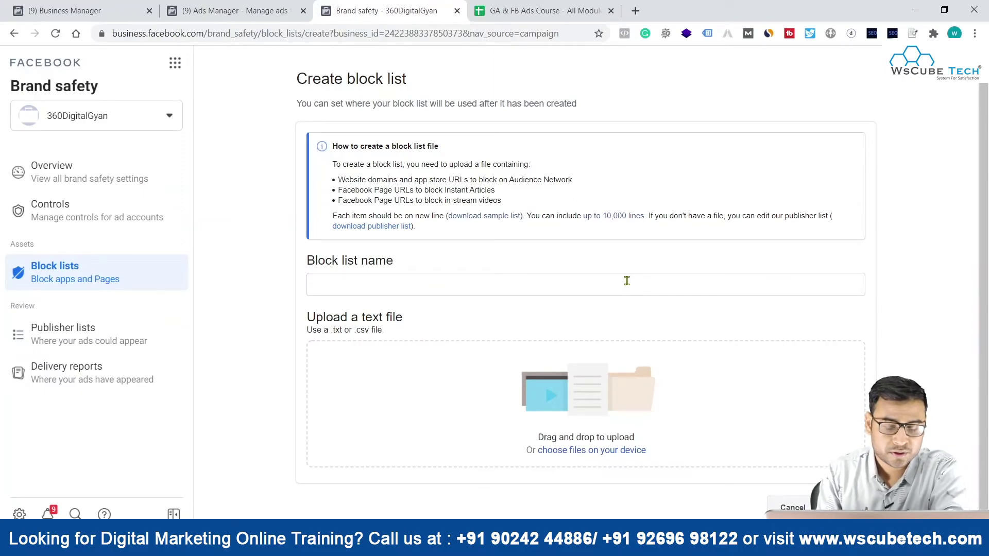
Step: Open the ad account's brand safety controls and review the inventory filter options for in-stream videos and Instant Articles on Facebook
click(64, 215)
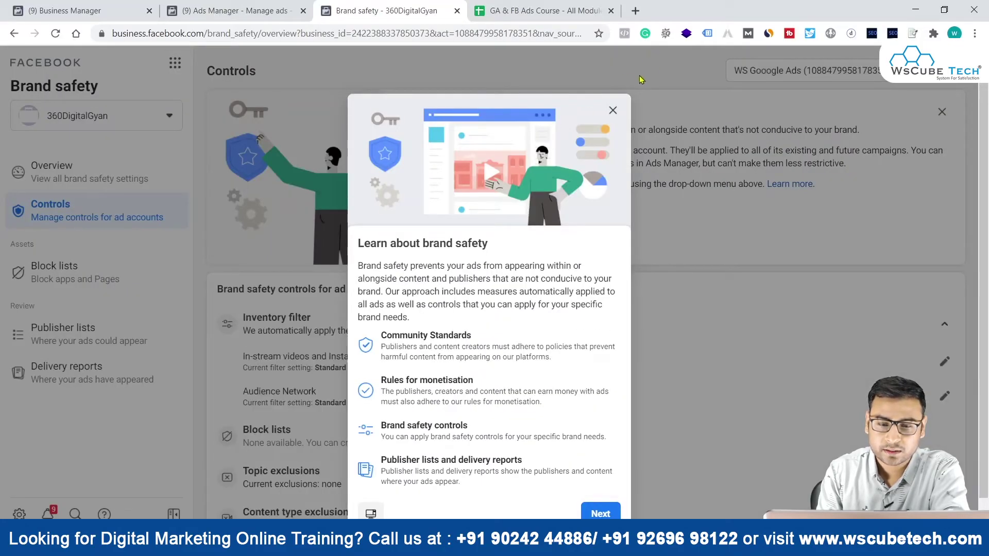
click(612, 110)
scroll(502, 330, down, 2)
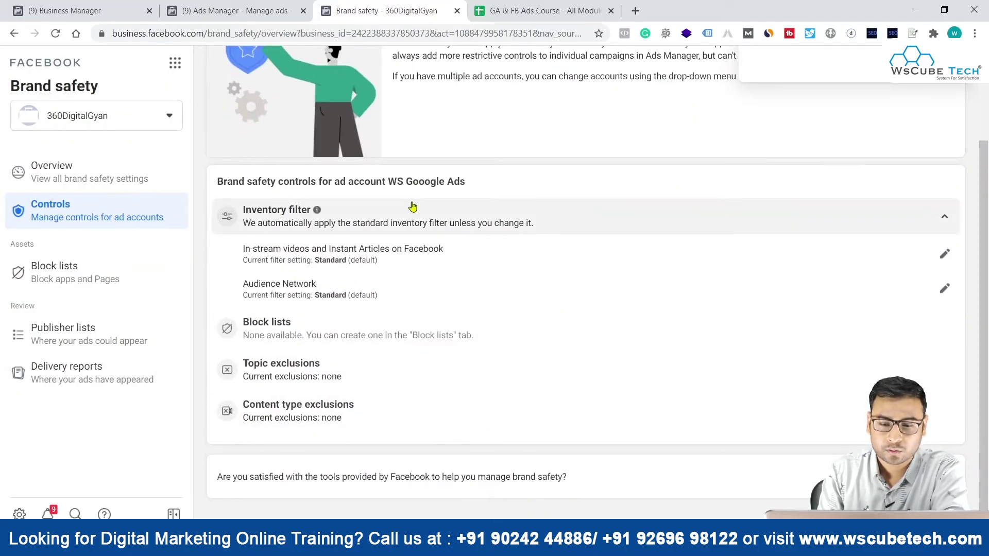
click(944, 254)
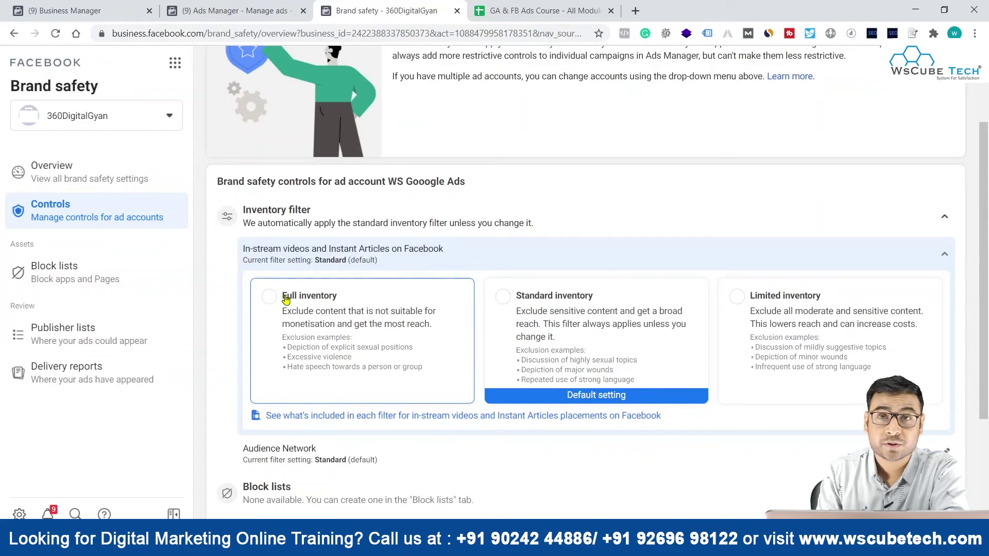
click(944, 217)
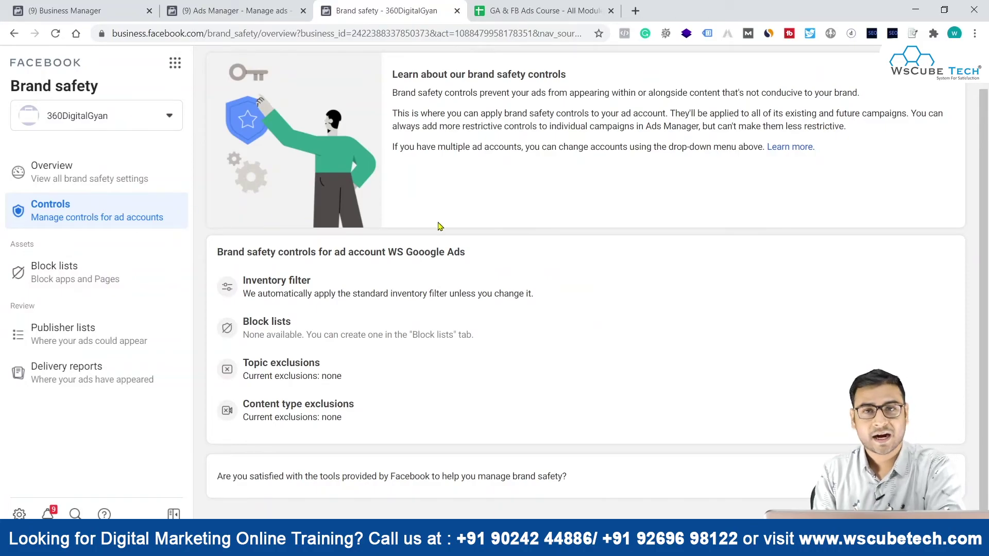
mouse_move(523, 281)
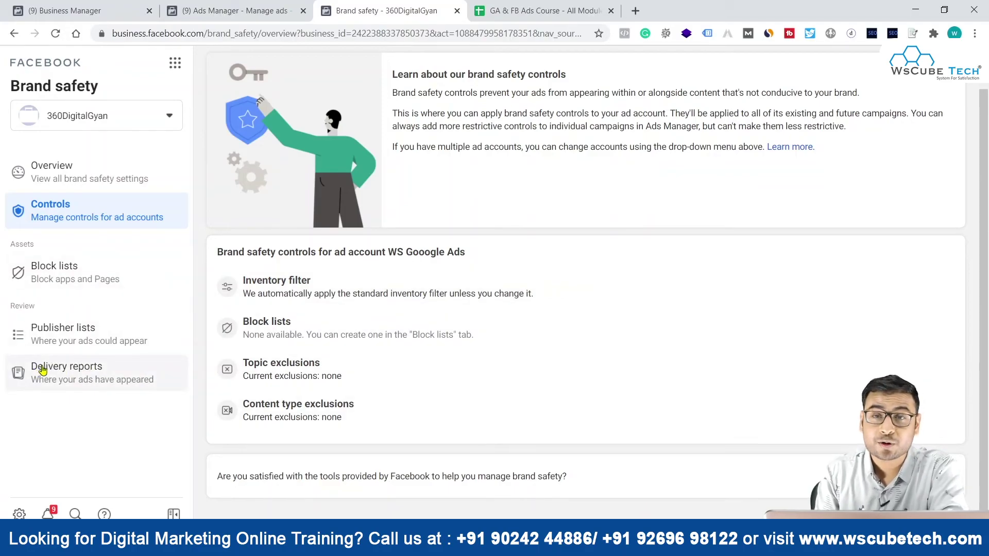
mouse_move(243, 389)
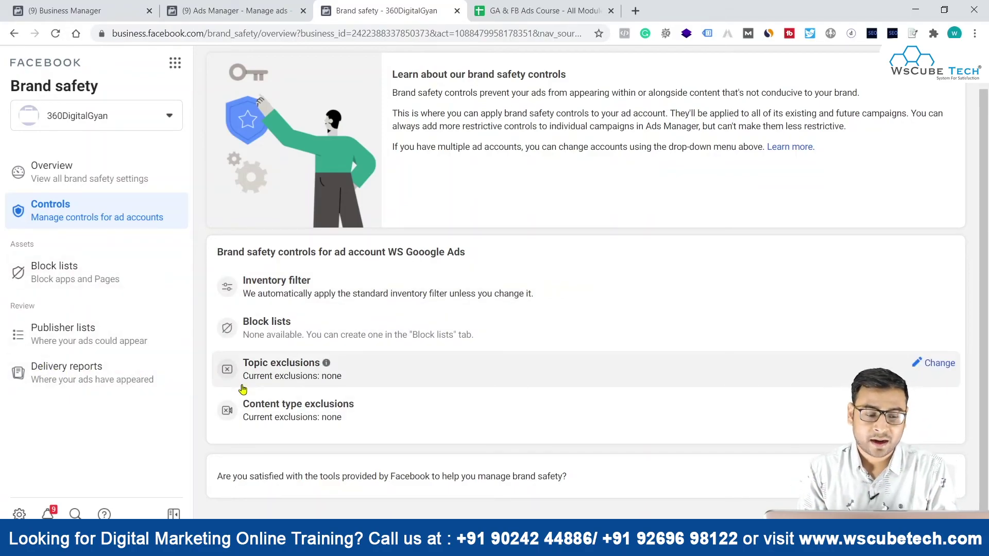